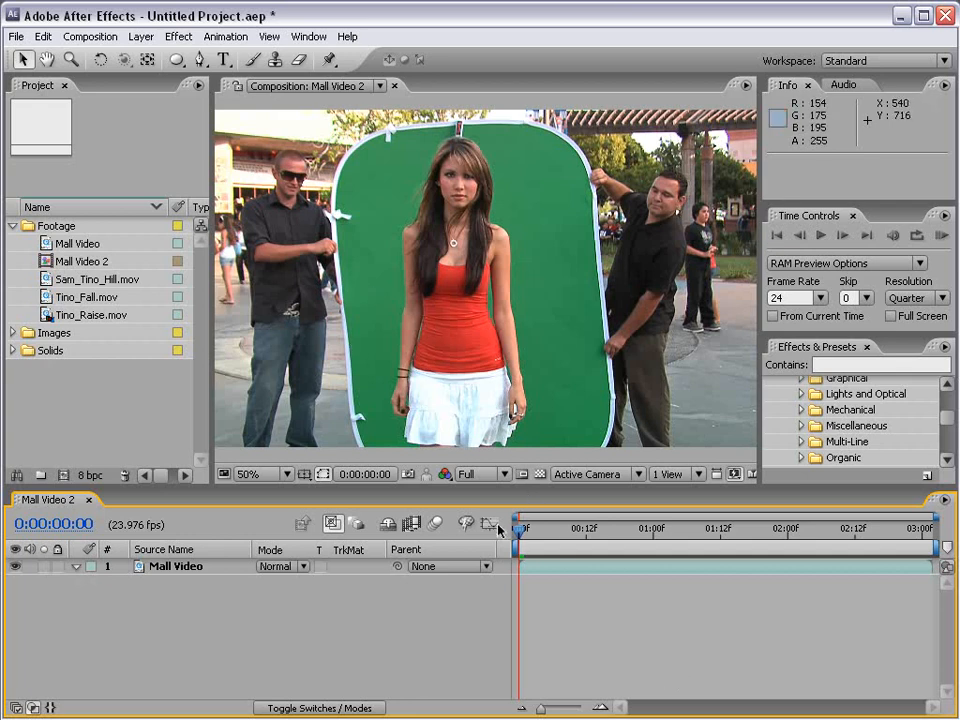
Add the Mall Video 2 composition to the render queue.
left_click_drag(519, 528, 435, 561)
left_click(72, 38)
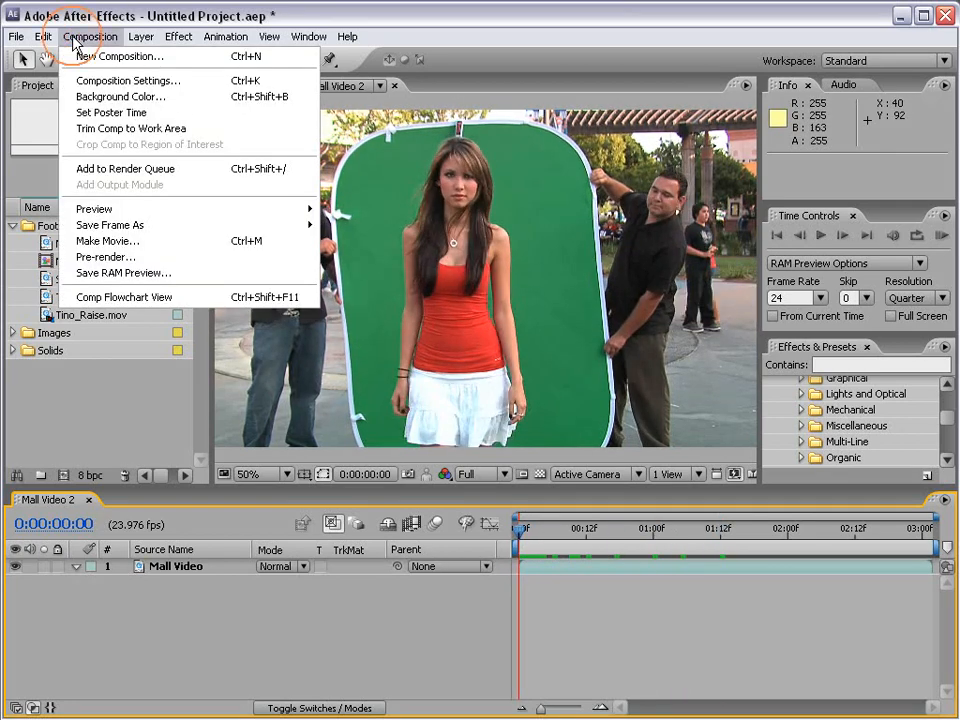
left_click(156, 170)
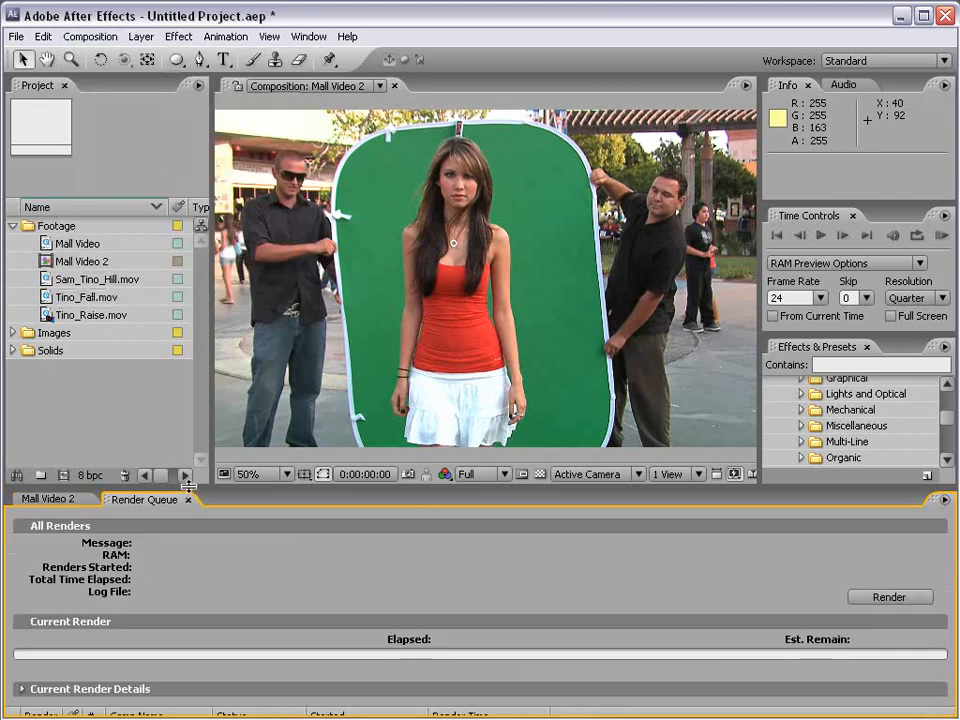
Detach the Render Queue into a floating window and position it so the queued item's settings are readable.
left_click_drag(189, 491, 184, 450)
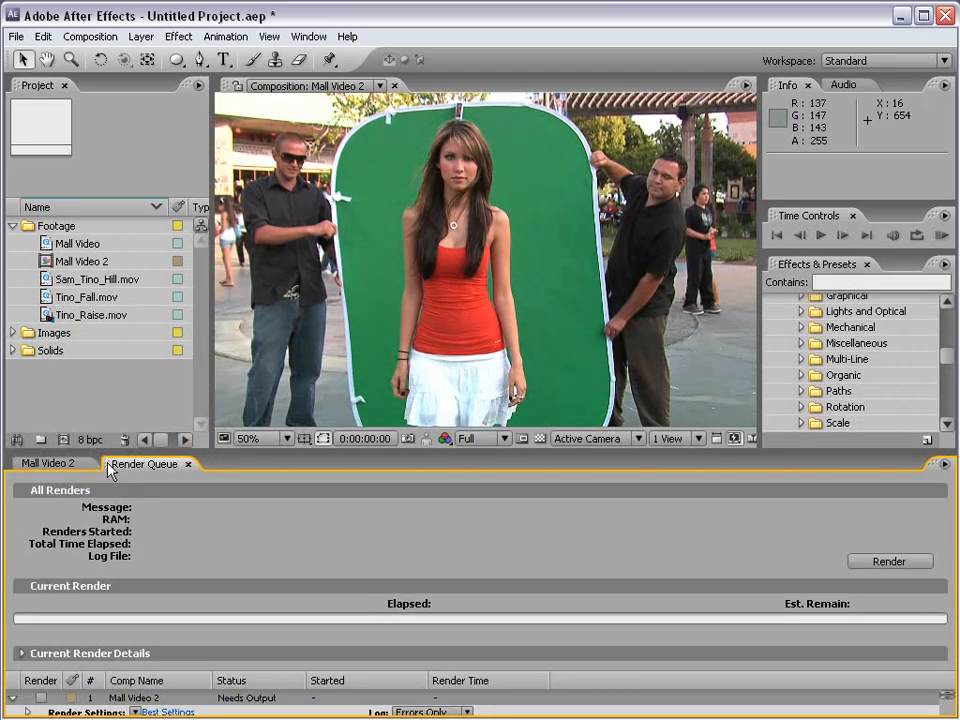
left_click_drag(108, 464, 245, 355)
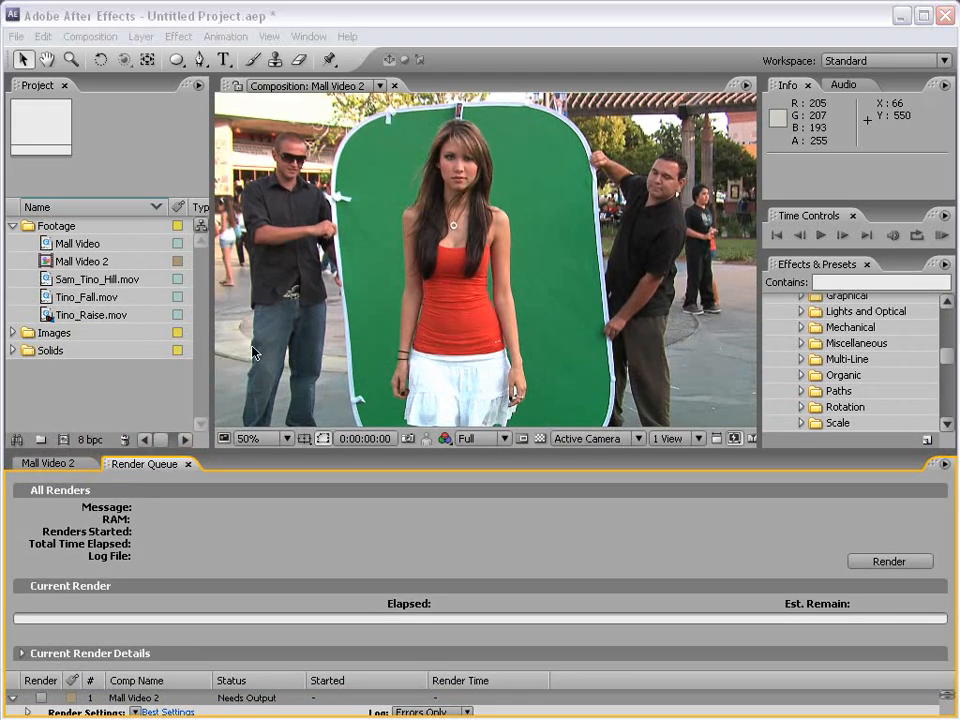
left_click_drag(189, 319, 61, 274)
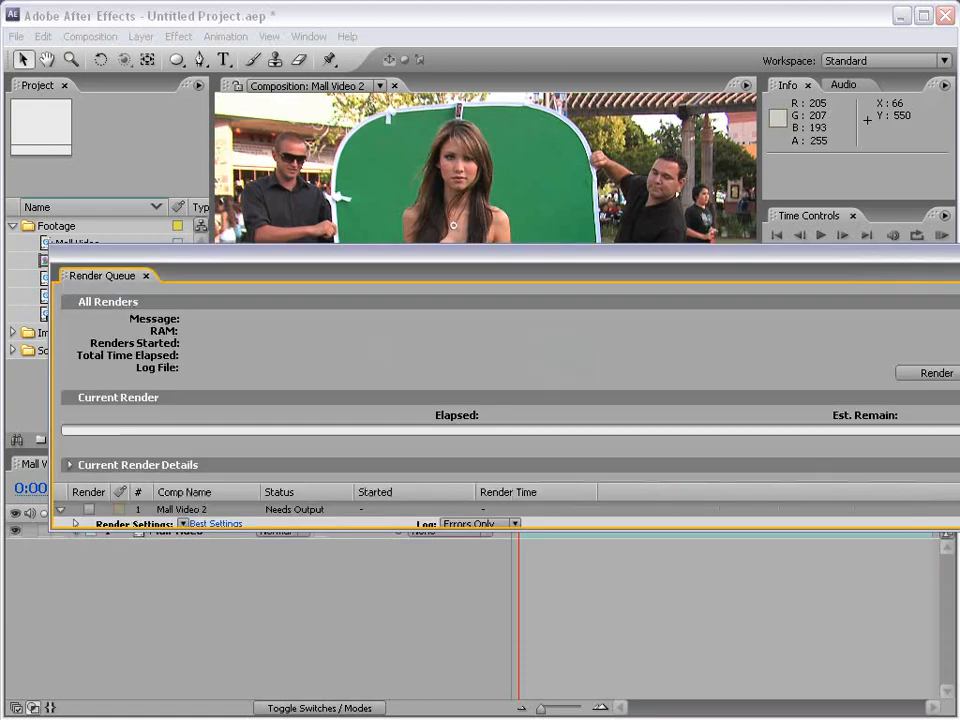
left_click_drag(279, 246, 403, 182)
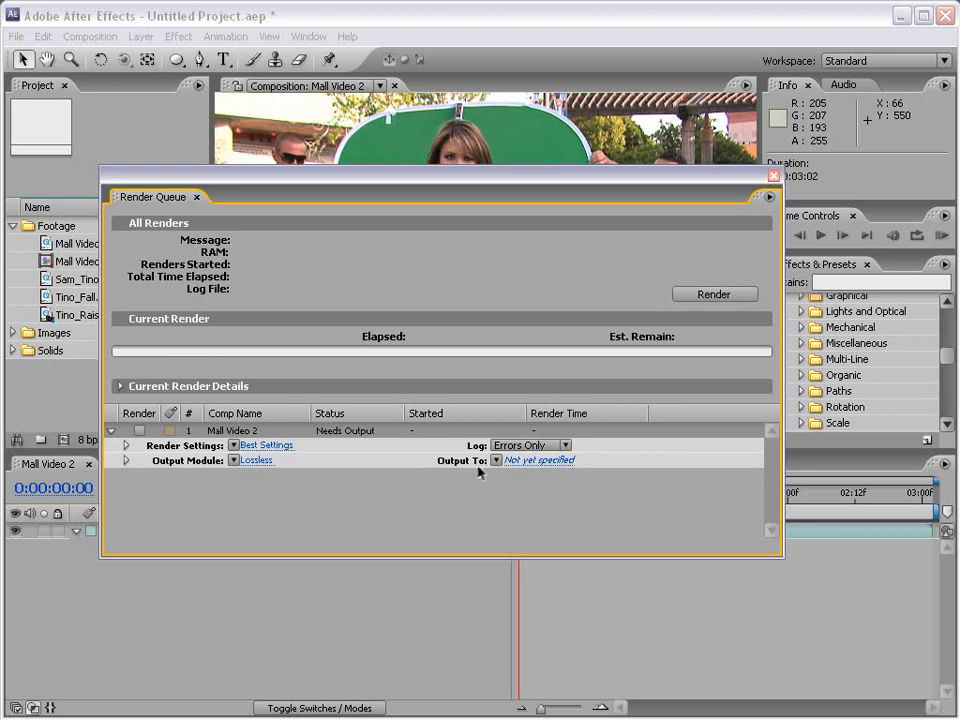
left_click(527, 461)
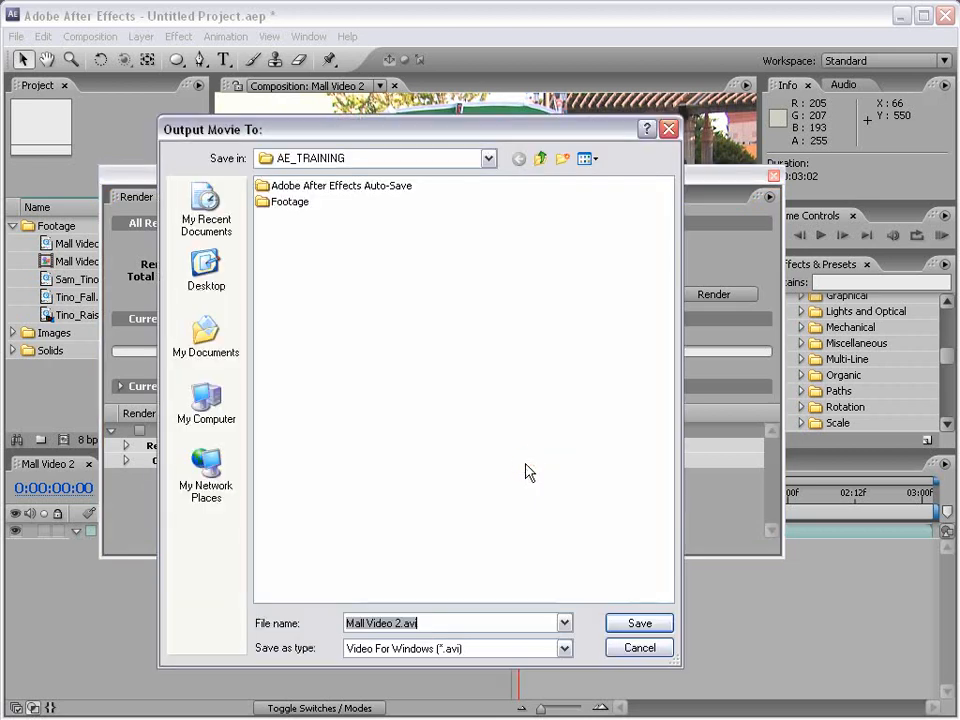
left_click(423, 623)
left_click(638, 648)
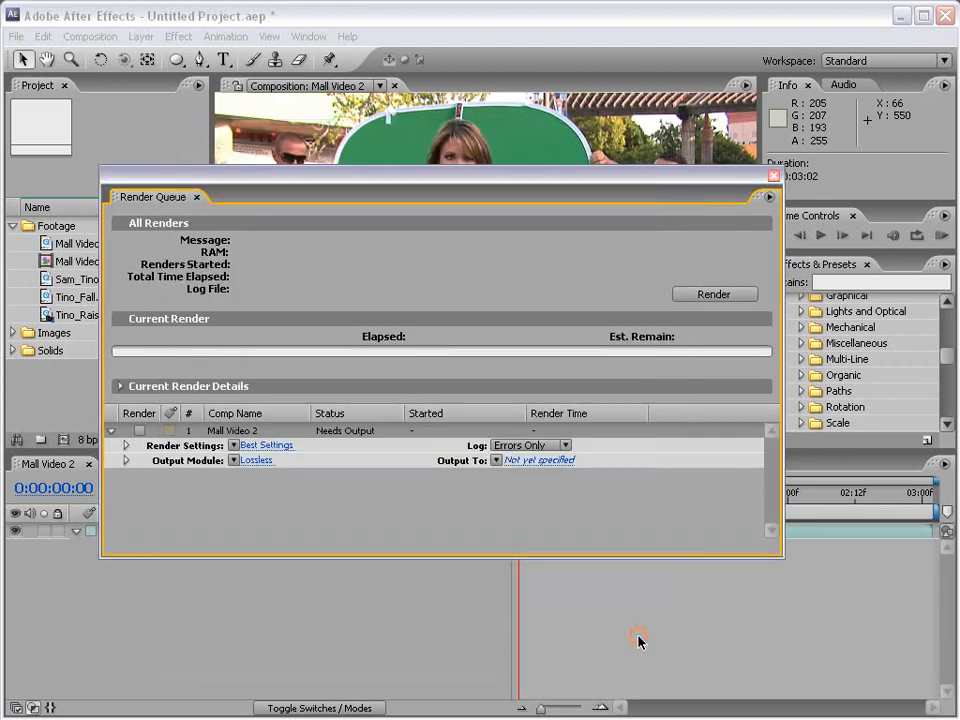
Examine the queued item's output module settings, then close them without changing anything.
left_click(264, 446)
left_click(278, 463)
left_click(254, 461)
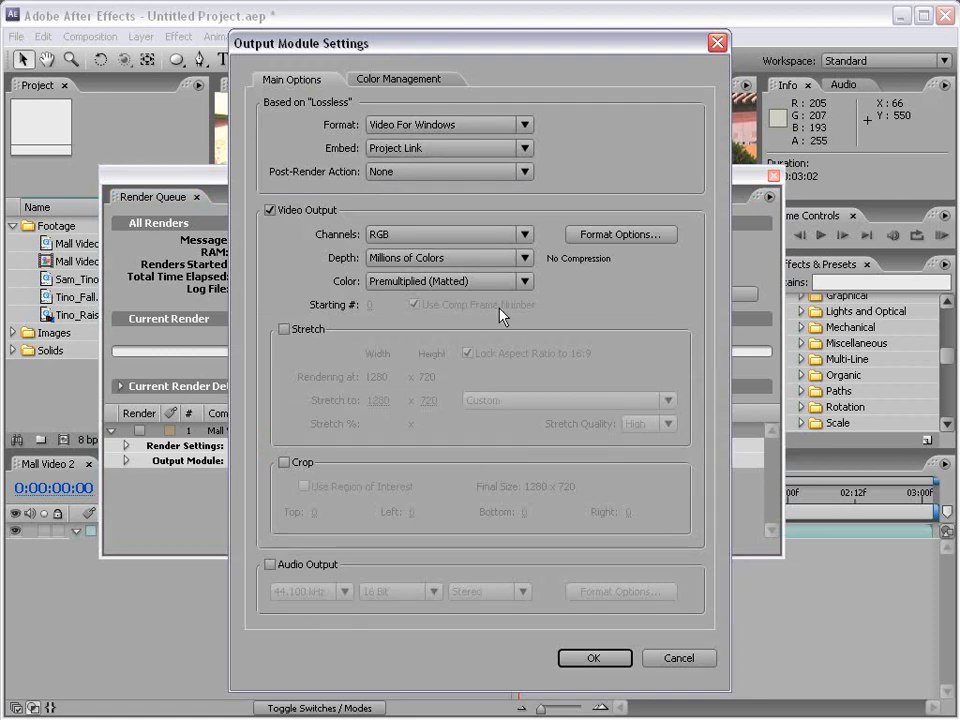
left_click(664, 660)
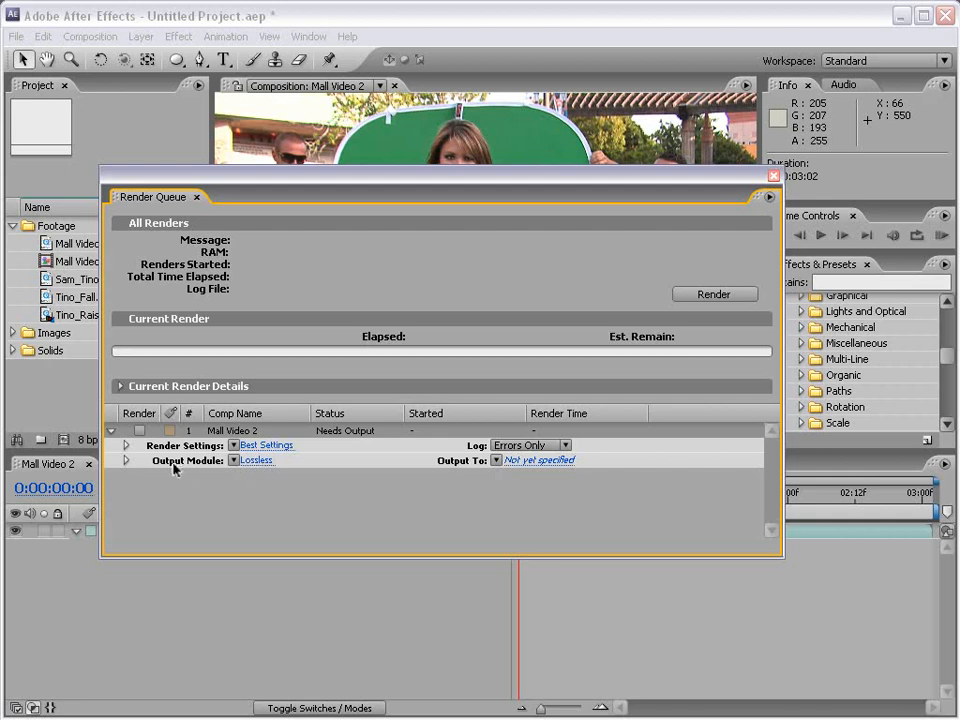
Set the queued item's output module format to QuickTime Movie and bring its compression settings into full view.
left_click(252, 461)
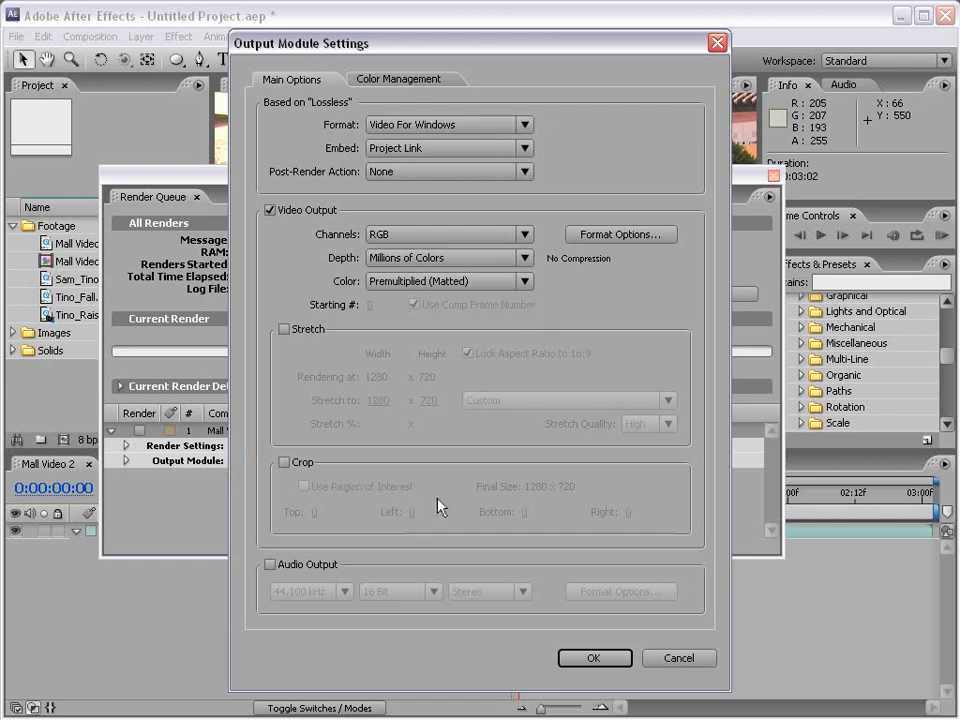
left_click(412, 127)
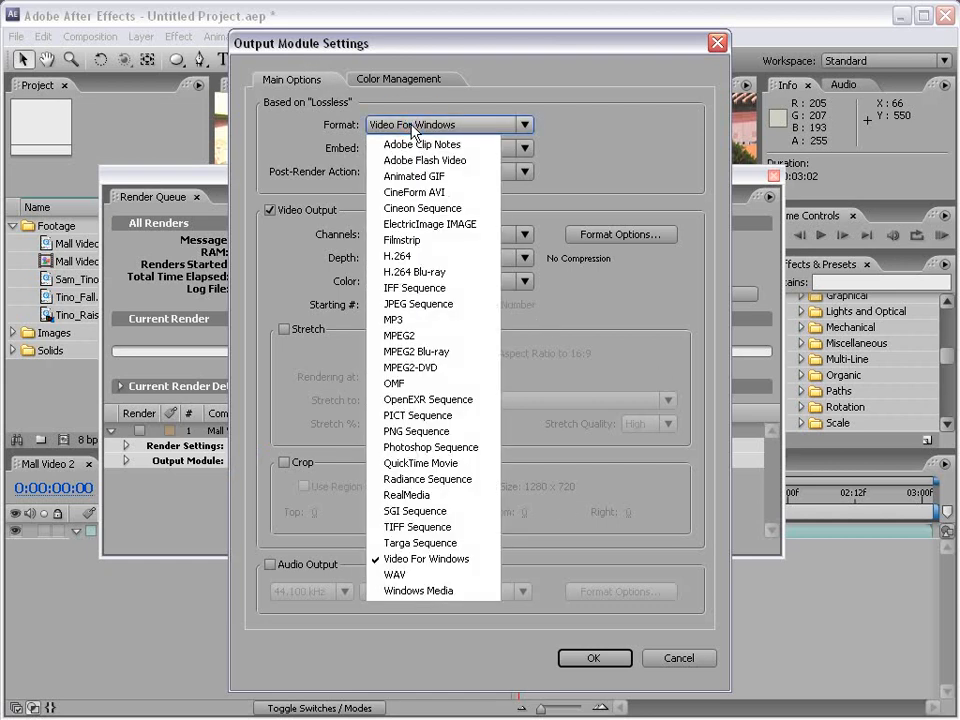
left_click(430, 464)
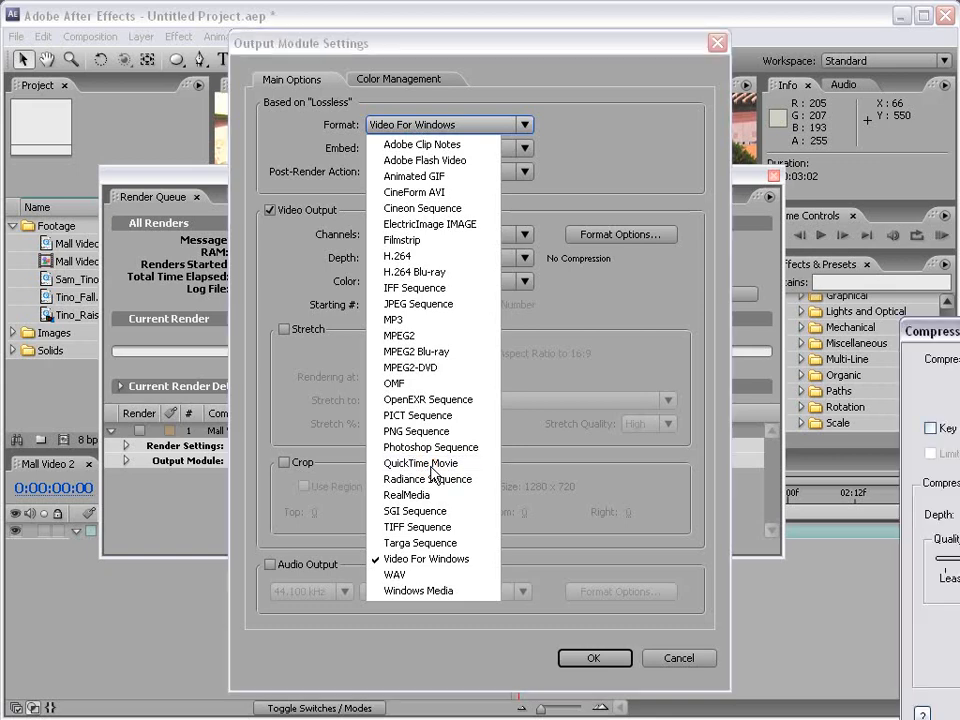
left_click_drag(940, 331, 351, 132)
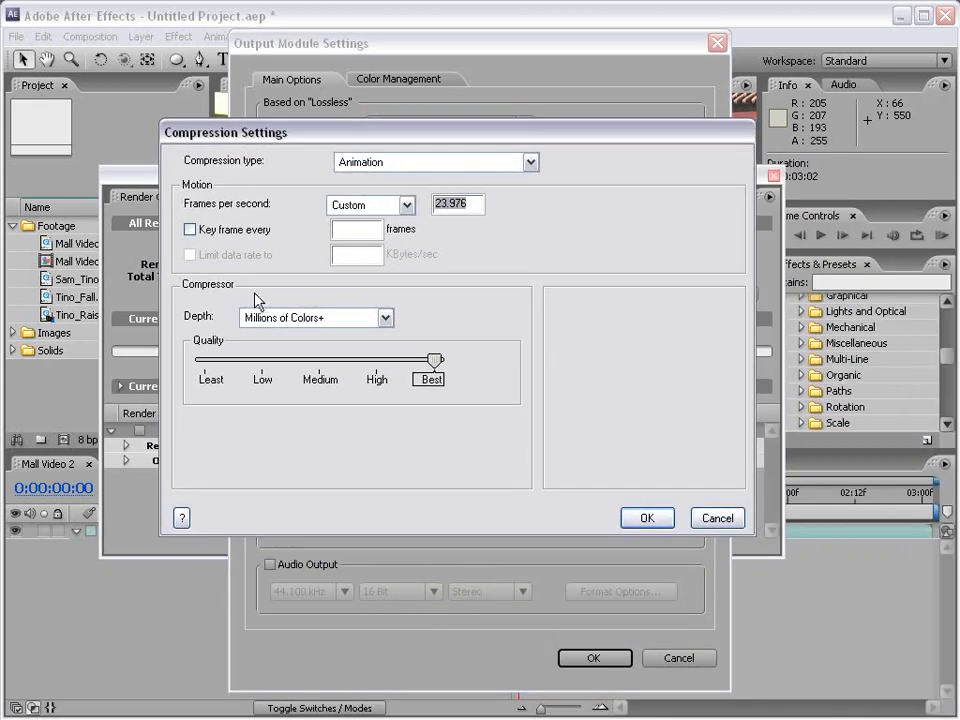
Compress the QuickTime output with Photo - JPEG at quality 95 and turn off audio output.
left_click(362, 163)
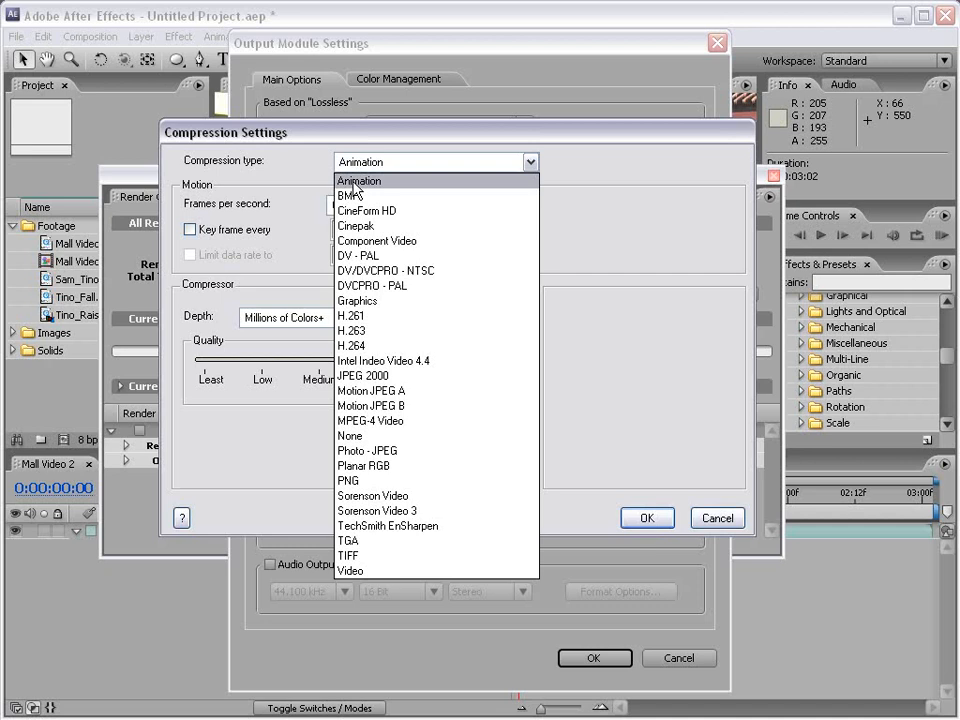
left_click(401, 452)
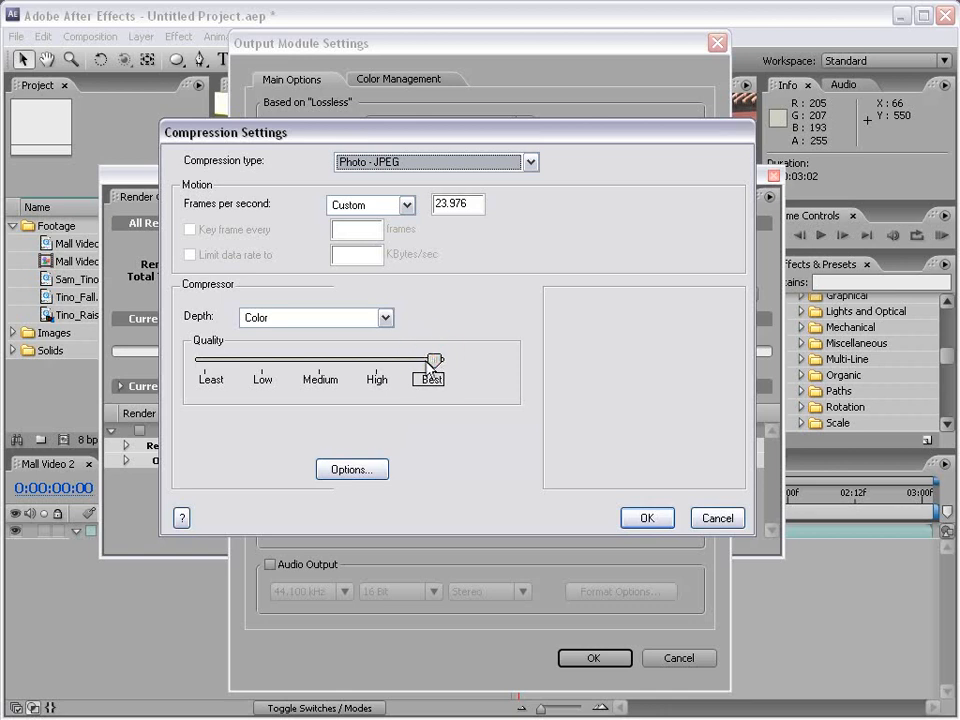
mouse_move(435, 360)
left_mouse_down()
mouse_move(415, 360)
mouse_move(435, 361)
mouse_move(422, 366)
left_mouse_up()
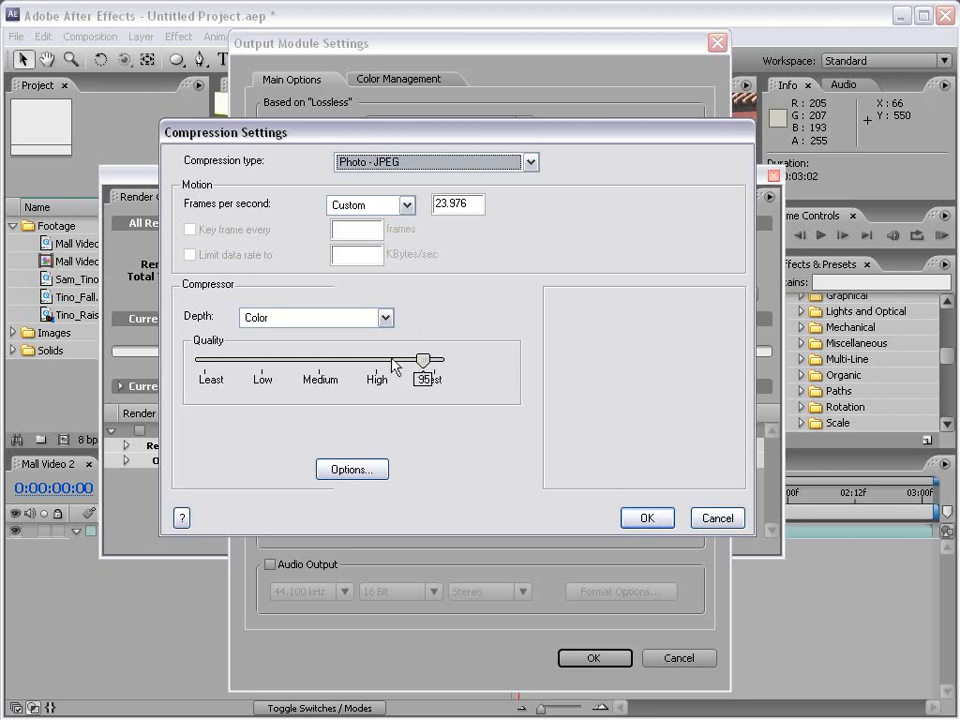
left_click(393, 359)
left_click(646, 521)
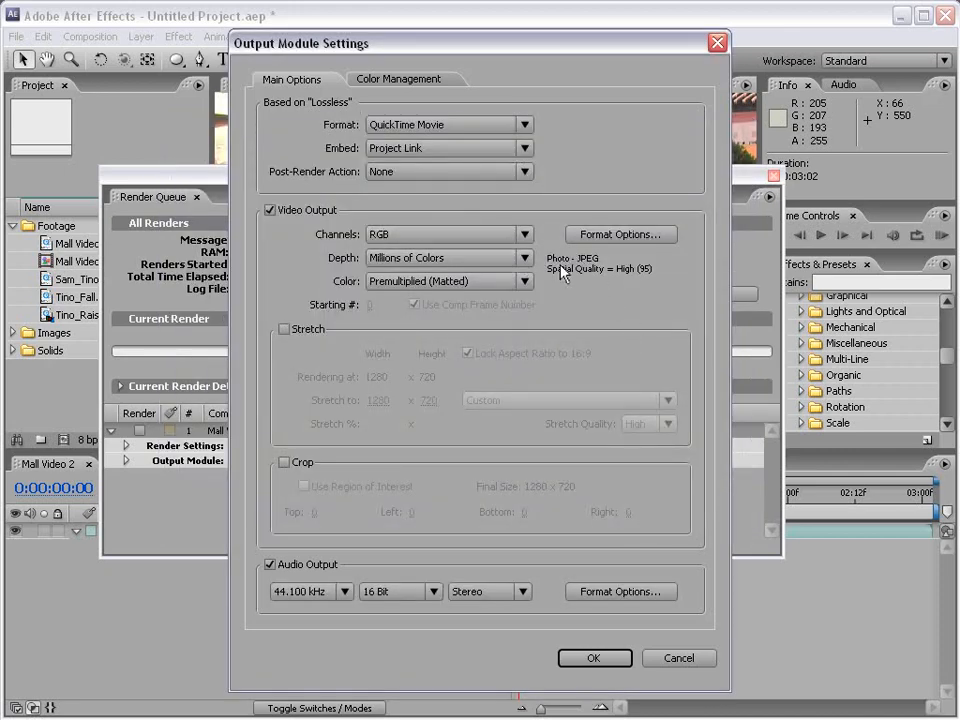
left_click(269, 565)
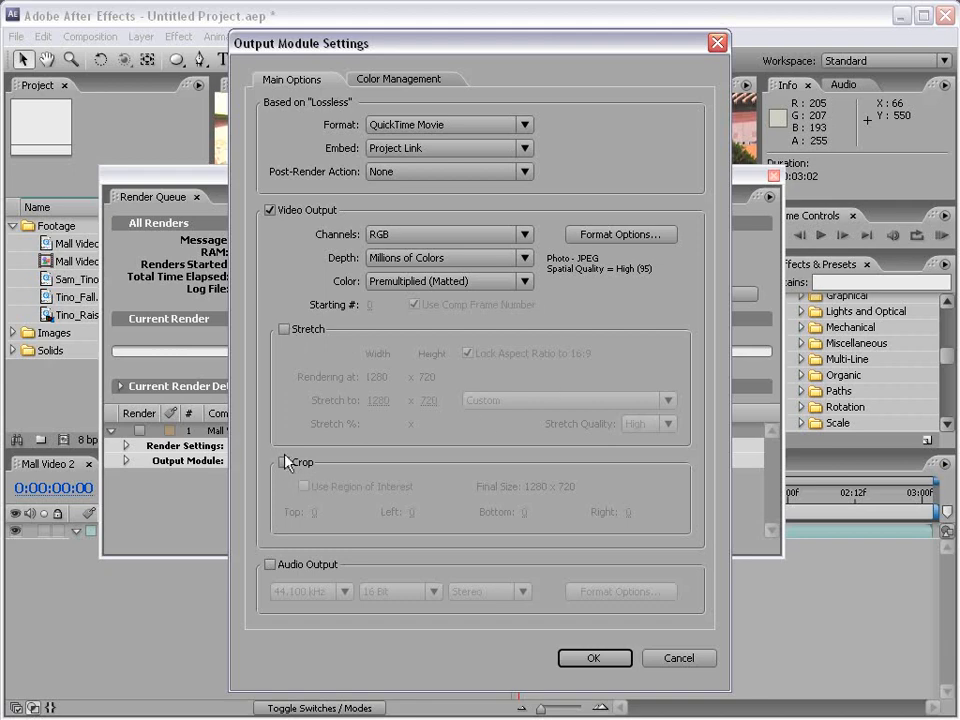
left_click(594, 660)
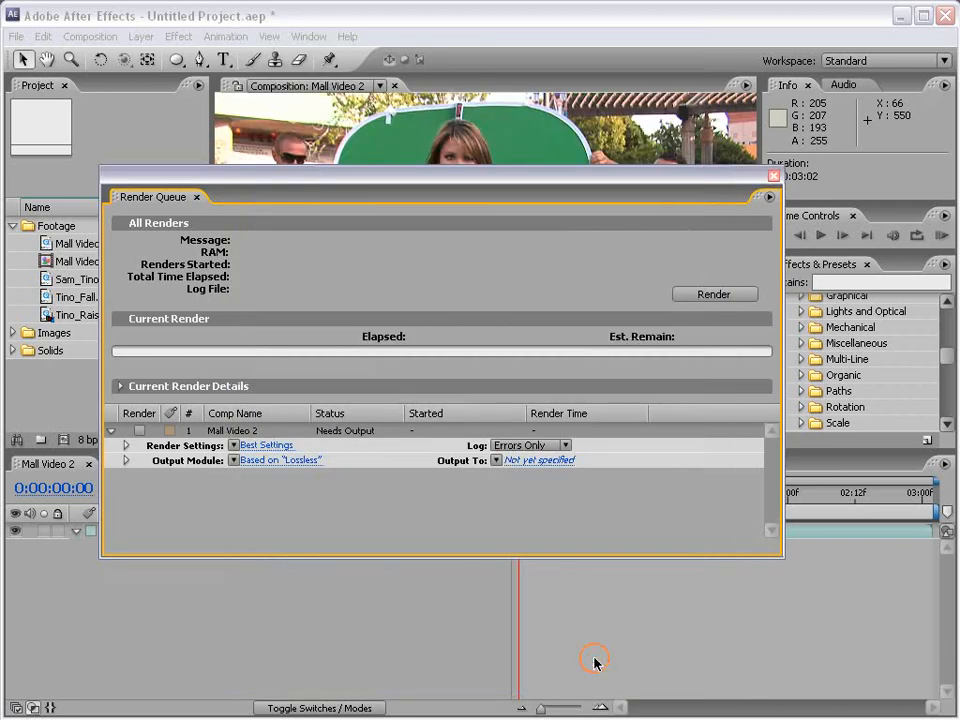
Set the render's output file to Mall.mov in the AE_TRAINING folder.
left_click(540, 462)
left_click(406, 623)
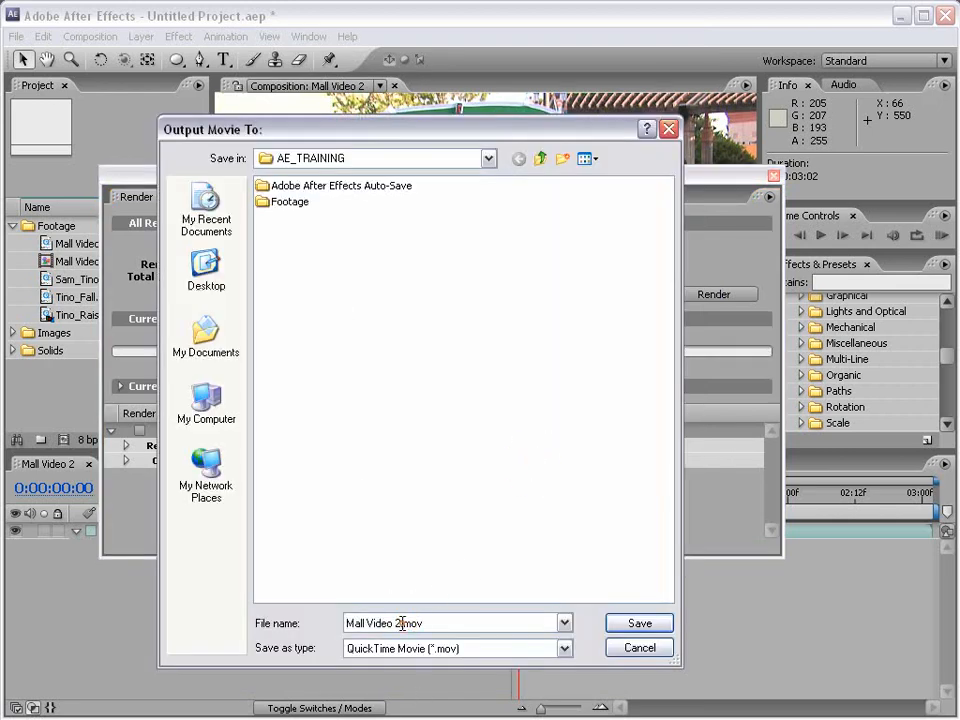
left_click_drag(406, 623, 306, 636)
type("Mall")
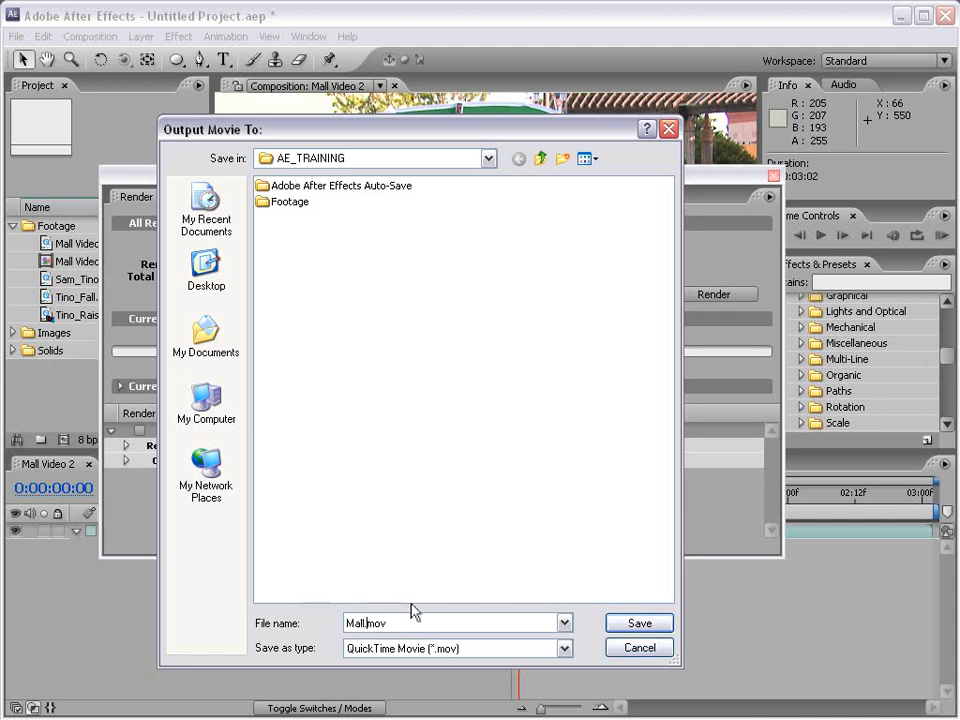
left_click(639, 626)
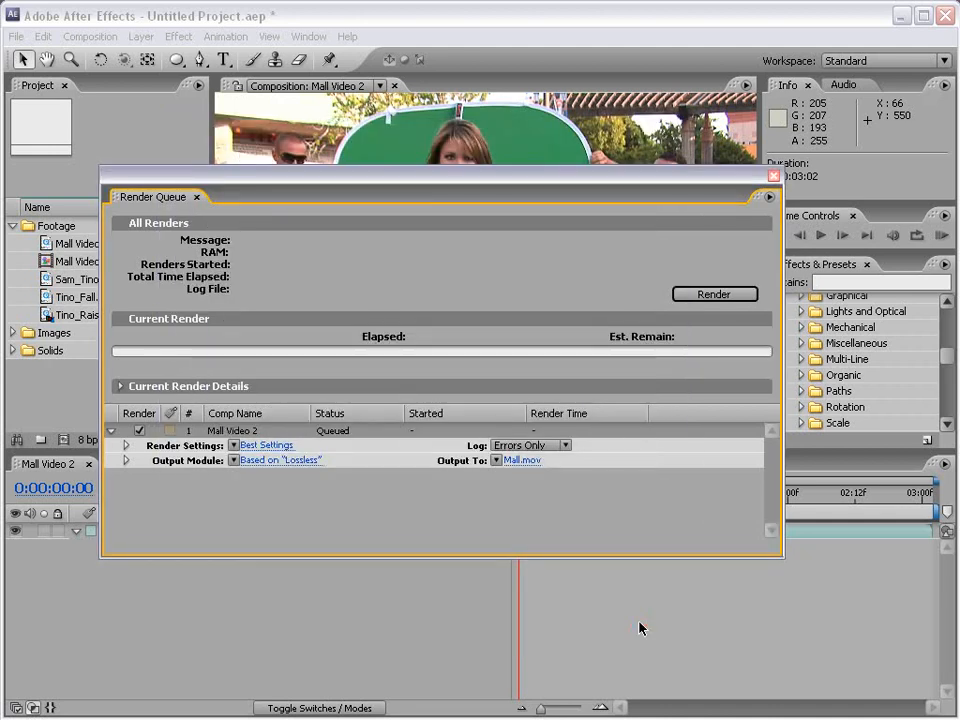
Render the queued Mall Video 2 composition and close the Render Queue once it is done.
left_click(710, 294)
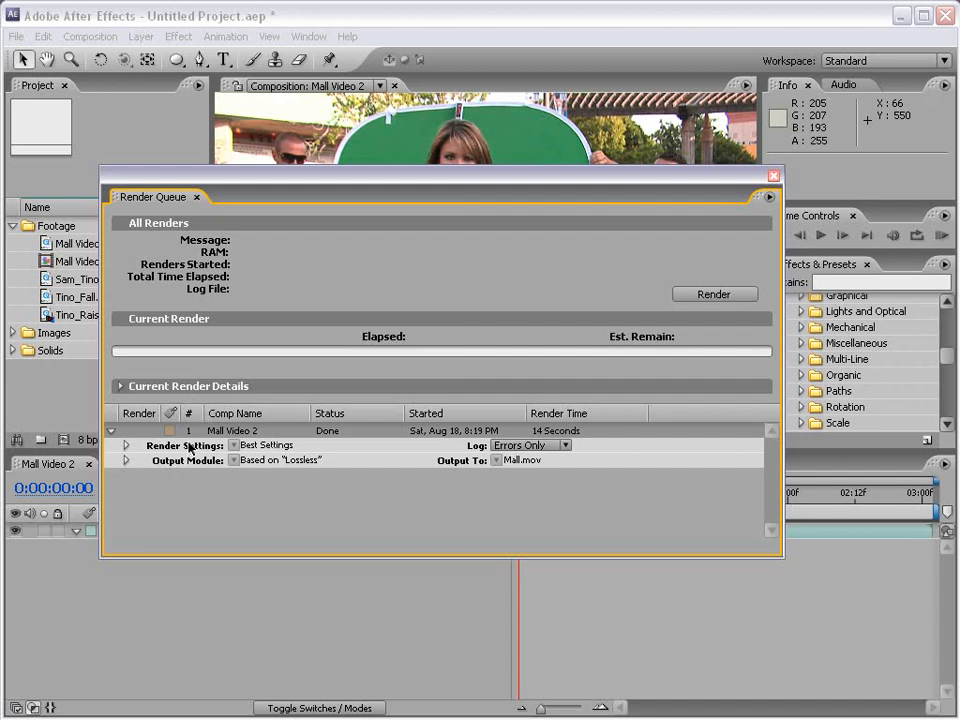
left_click(46, 16)
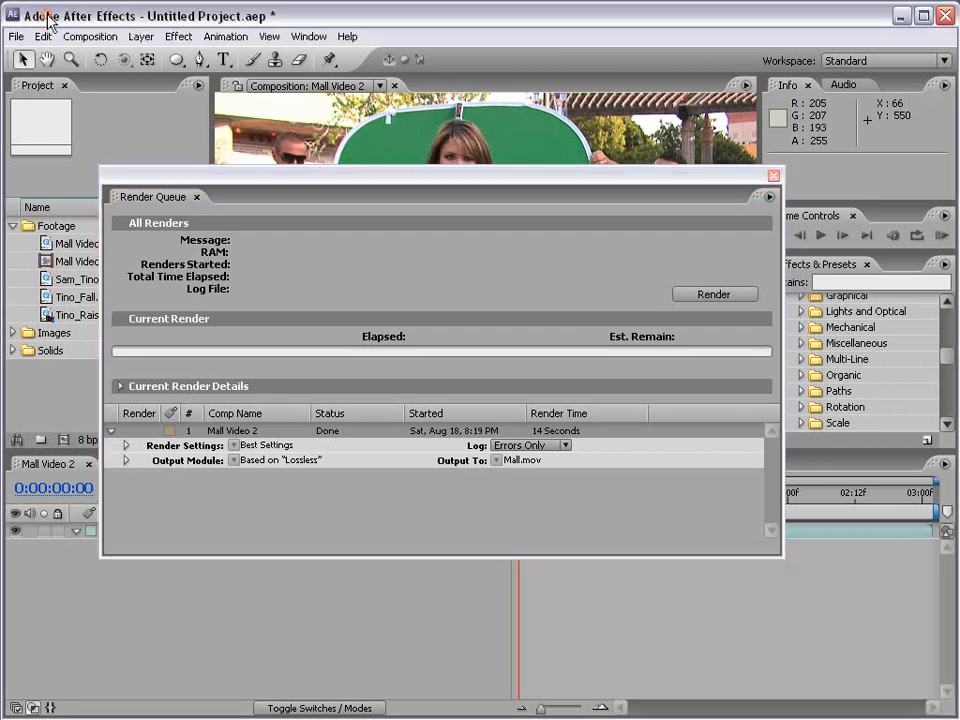
left_click(772, 178)
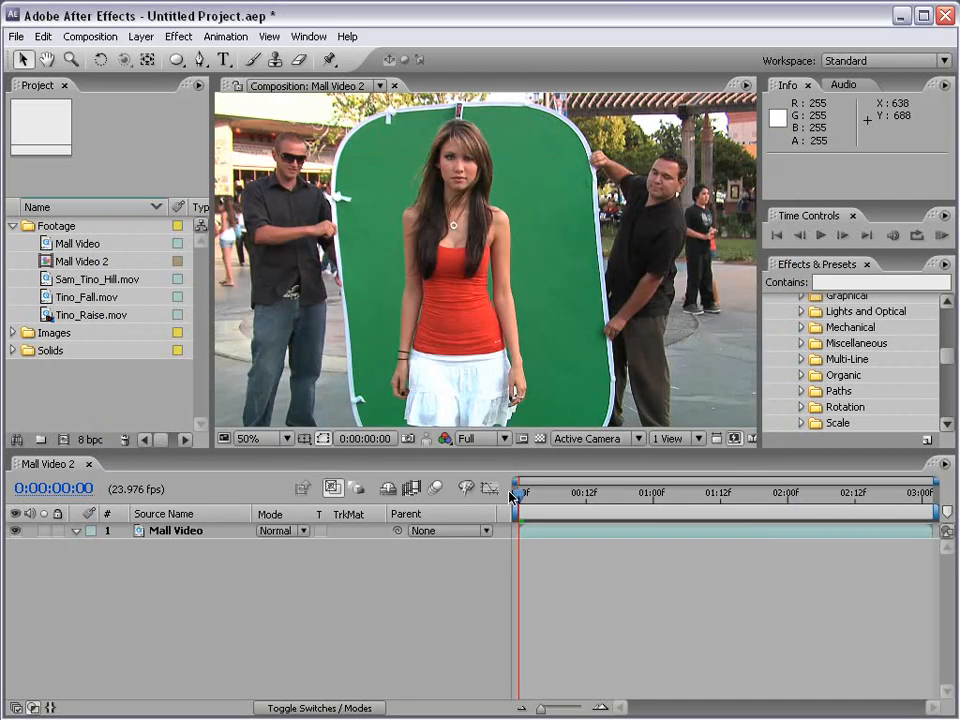
left_click(16, 36)
left_click(85, 299)
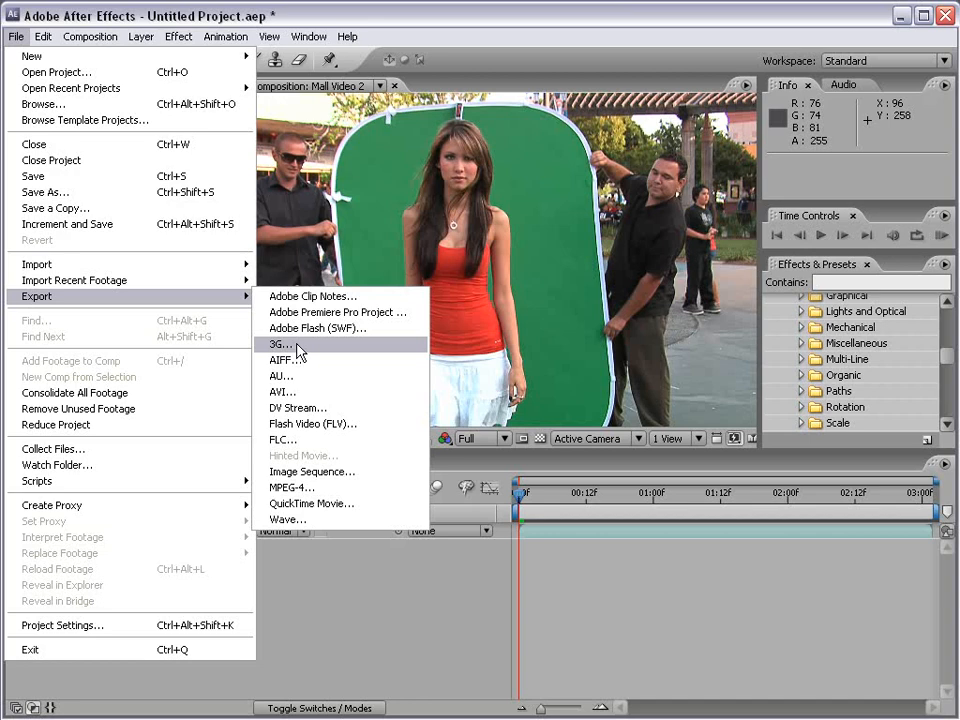
left_click(551, 595)
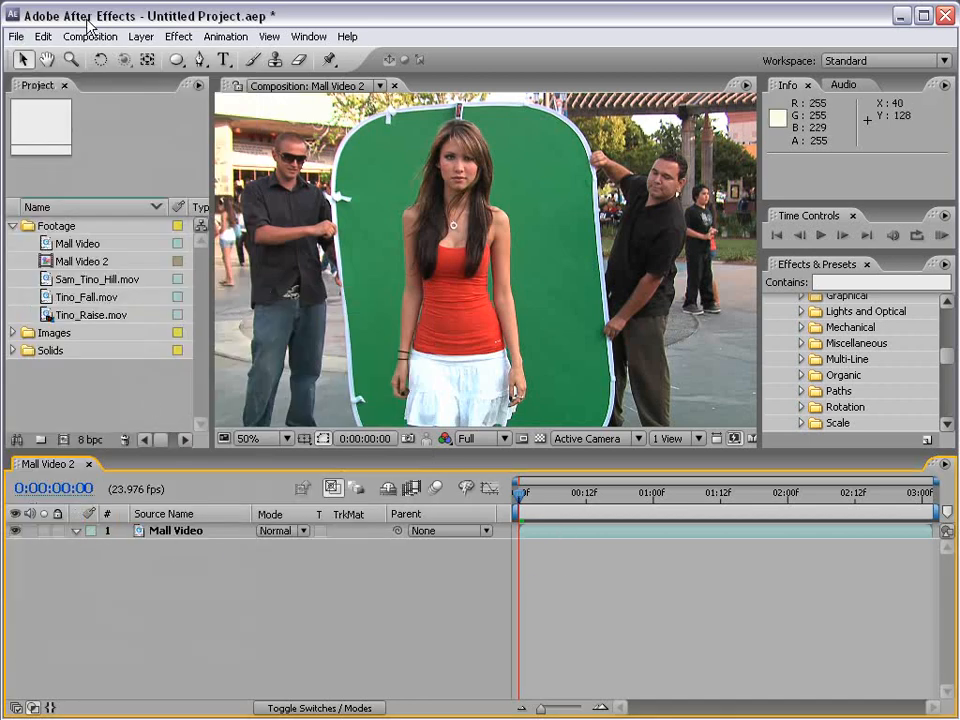
Reopen the Render Queue to locate the rendered Mall.mov in its folder through the output module details, then close both windows.
left_click(305, 37)
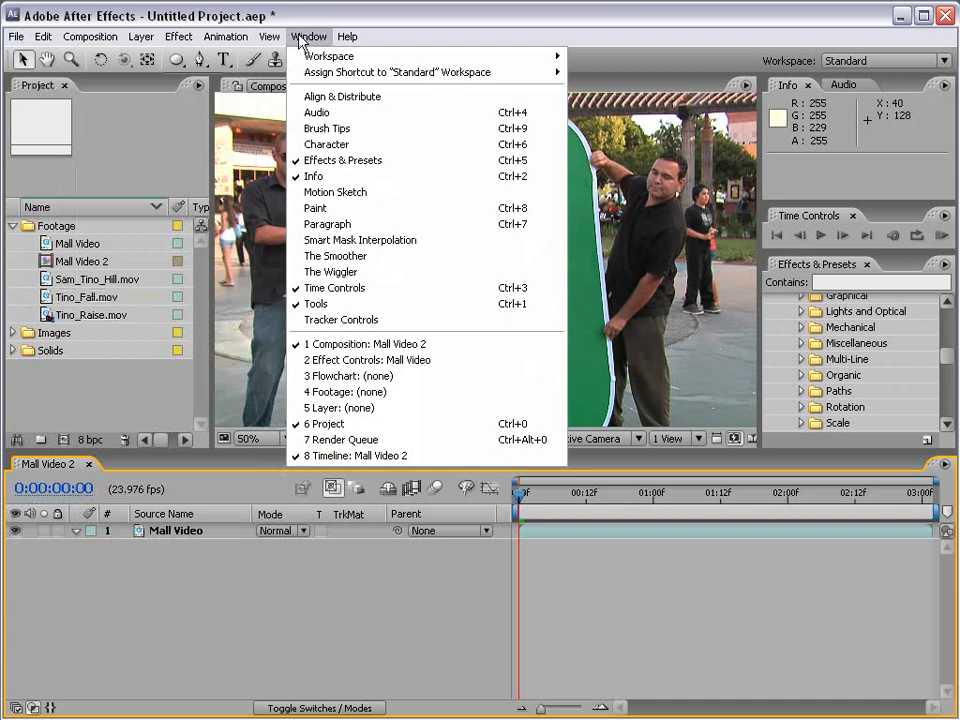
left_click(341, 440)
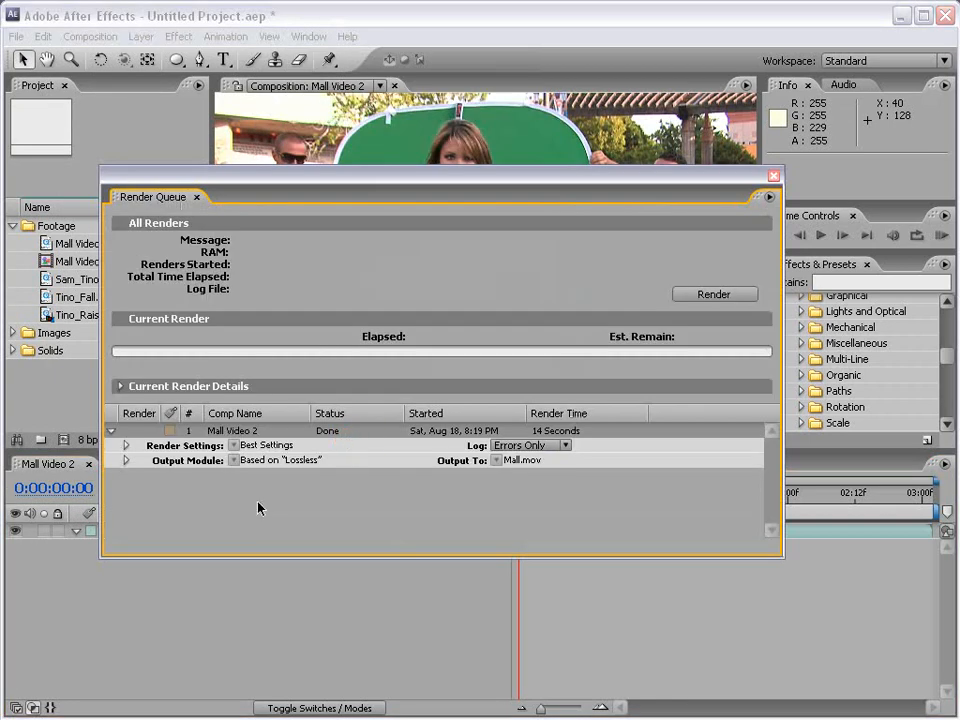
left_click(125, 460)
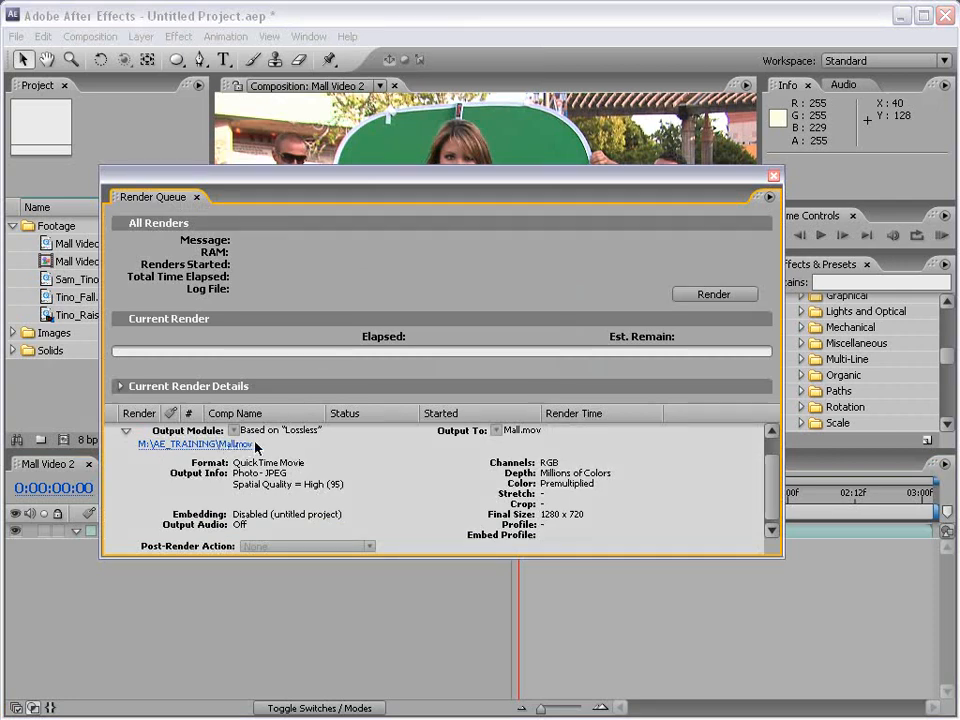
left_click(206, 446)
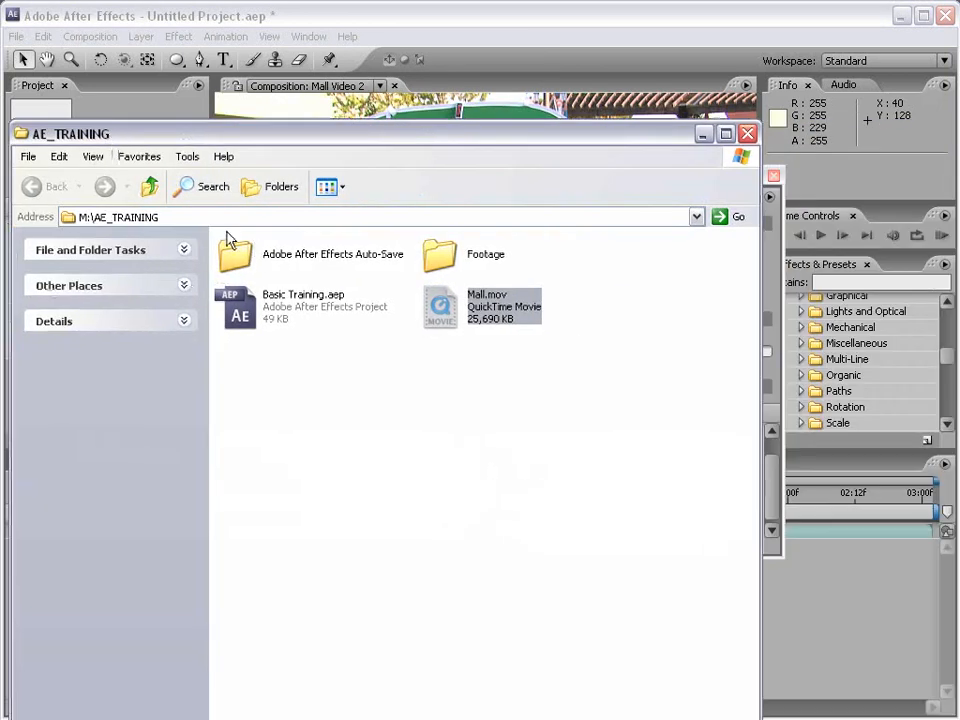
left_click(538, 416)
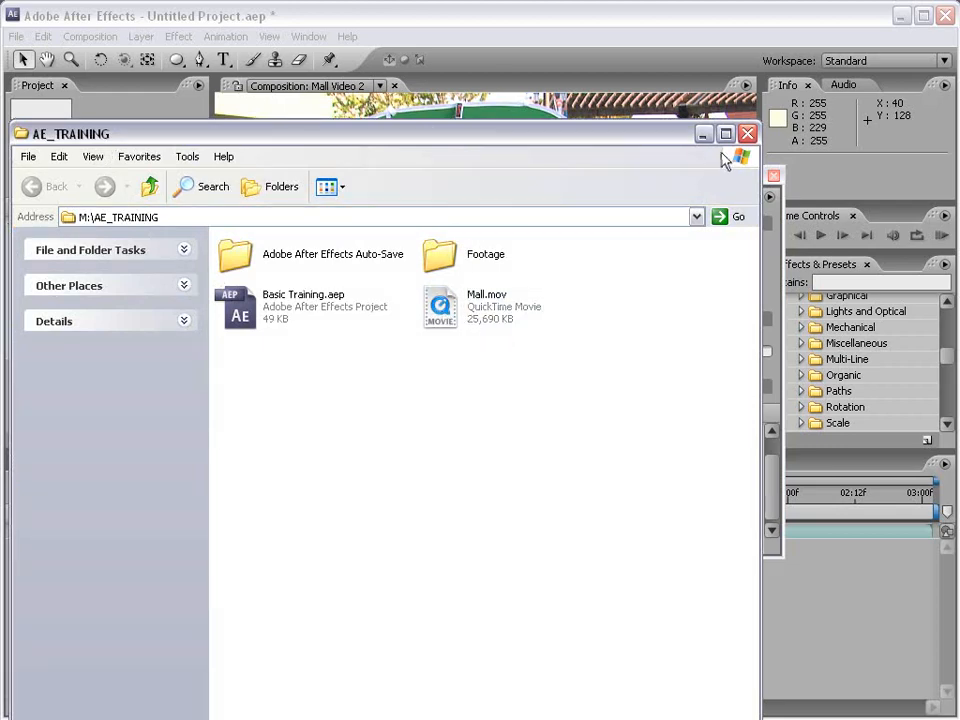
left_click(747, 133)
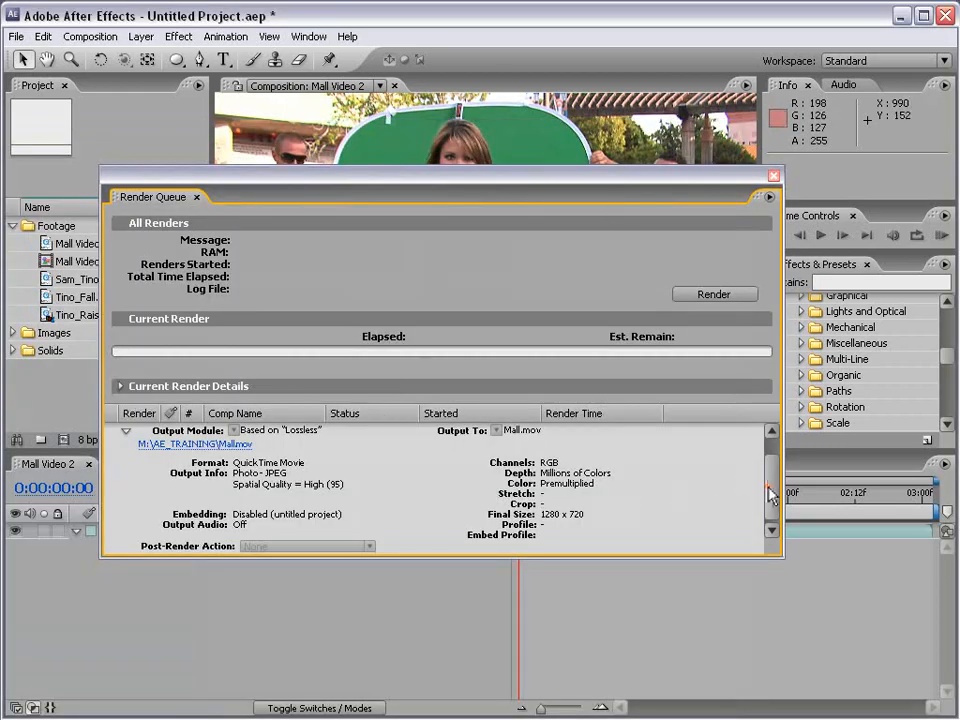
scroll(767, 493, "up", 1)
left_click(129, 464)
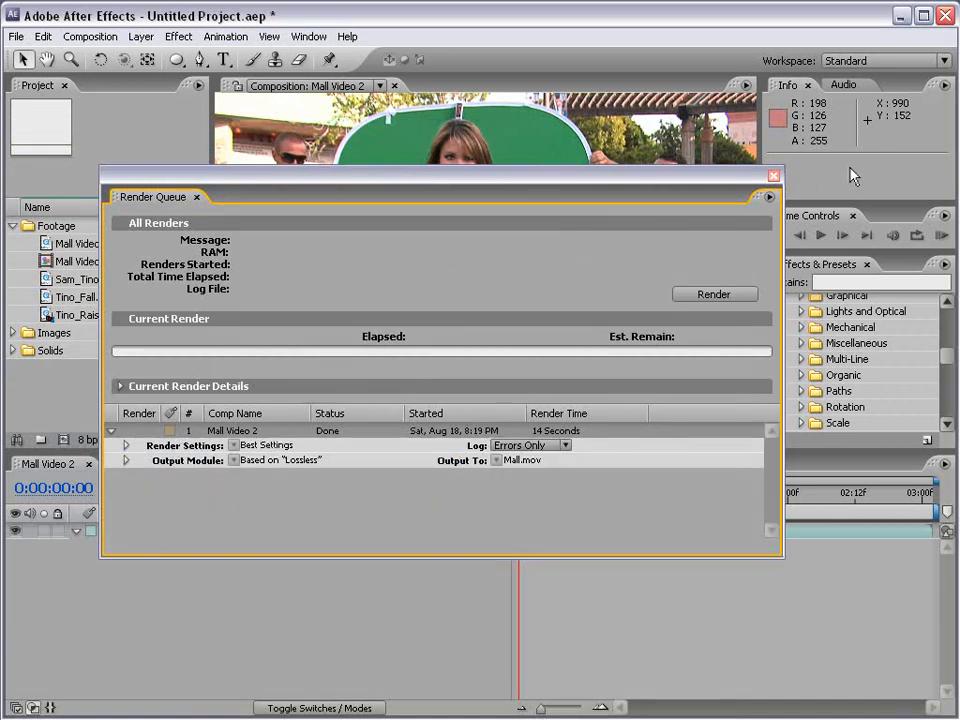
left_click(774, 176)
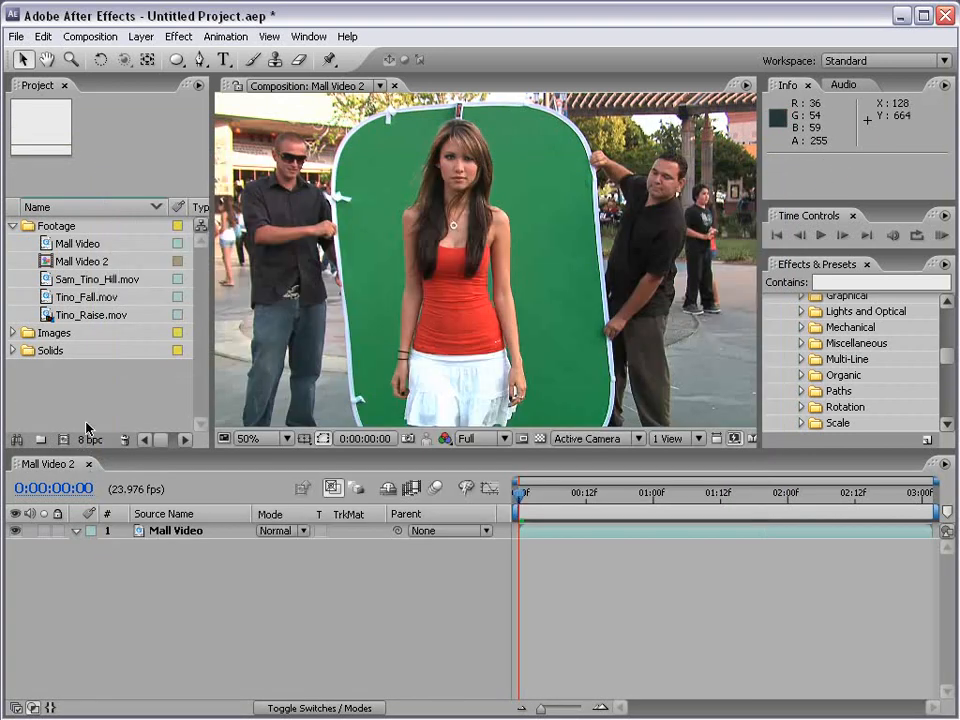
Cycle the project's color depth through the available bit depths and return it to 8 bpc.
left_click(50, 169)
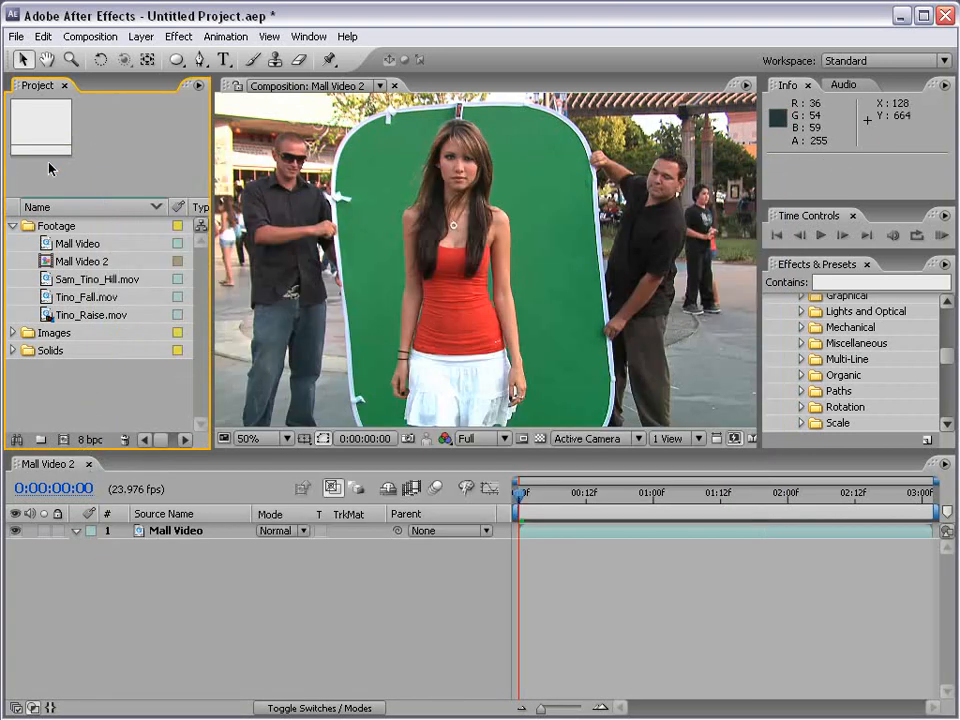
left_click(92, 440, "alt")
left_click(86, 441, "alt")
left_click(100, 442)
left_click(100, 439, "alt")
left_click(95, 441, "alt")
left_click(94, 441, "alt")
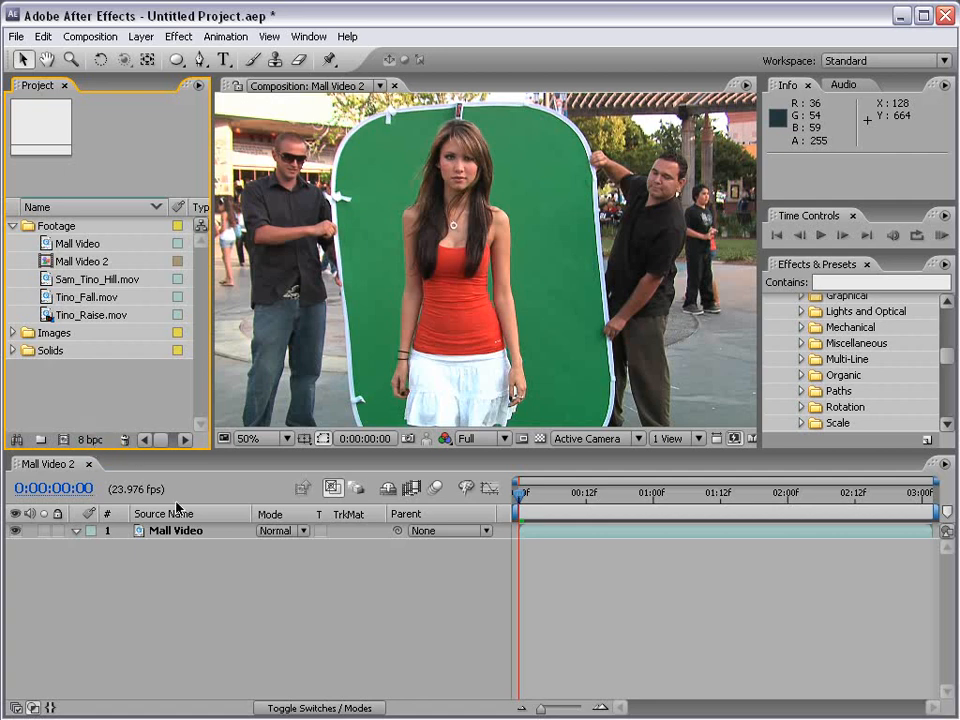